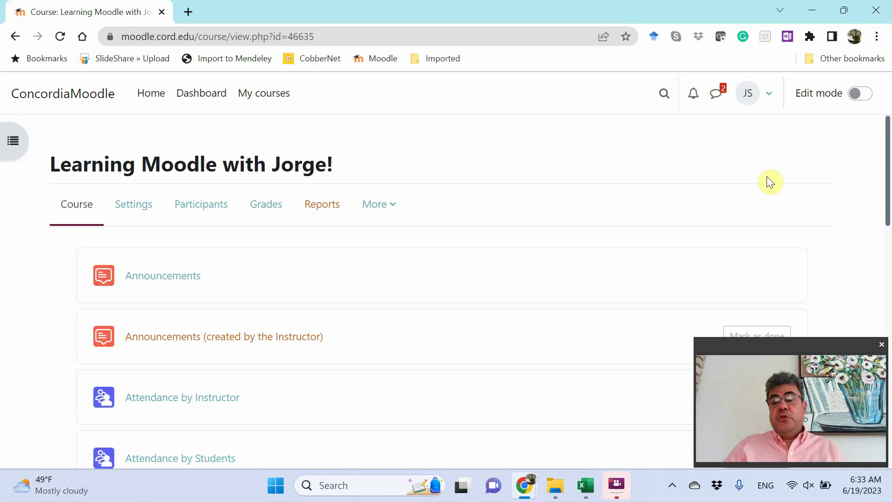
- Turn on editing and scroll the Add a block list down to Quickmail
click(865, 92)
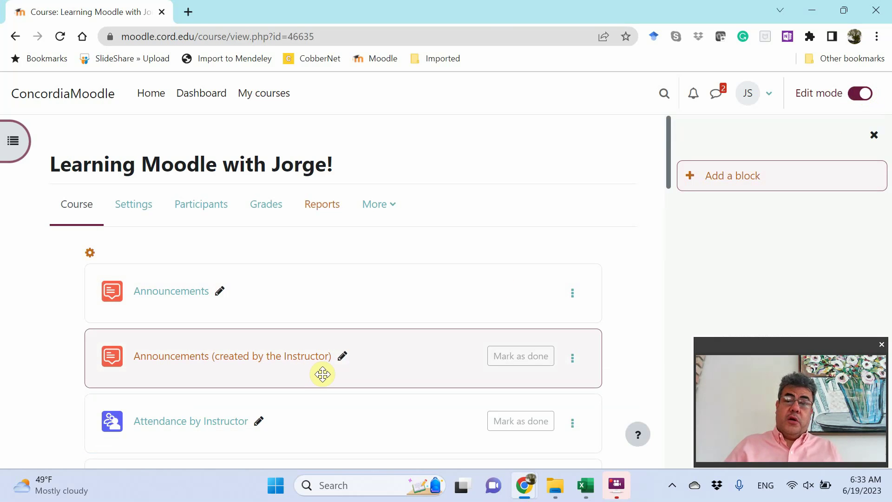
click(739, 177)
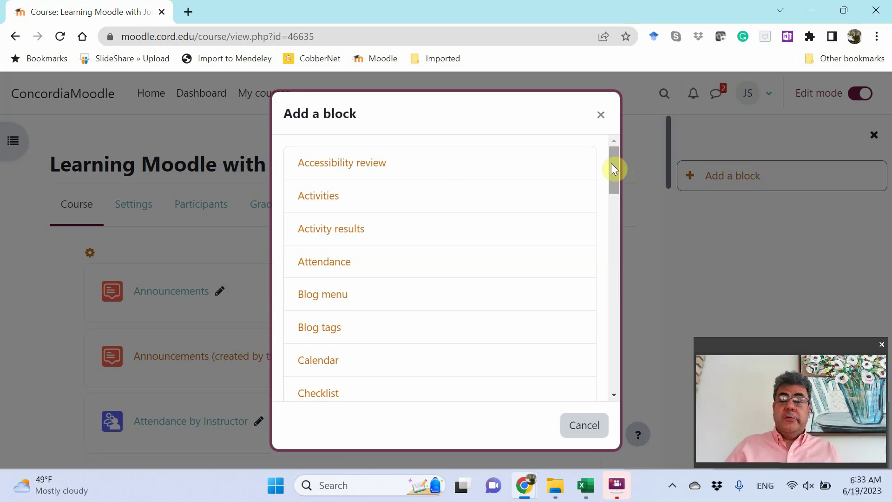
drag(612, 164, 611, 223)
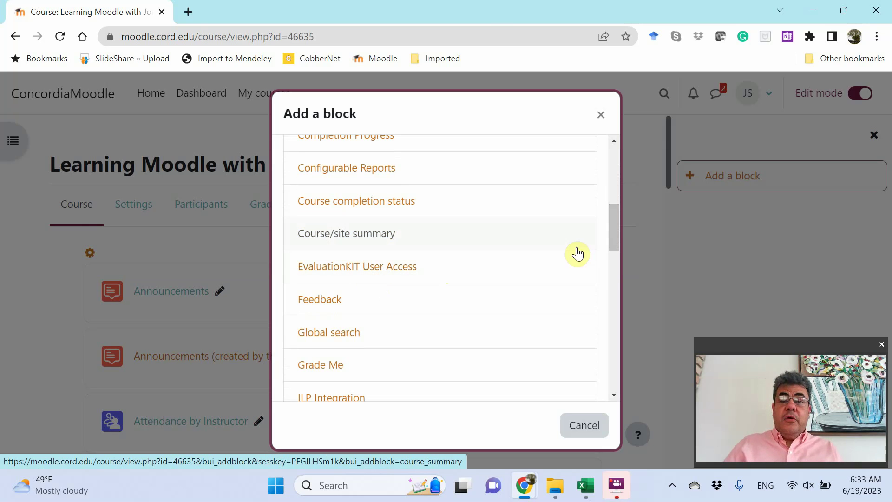
drag(617, 227, 617, 283)
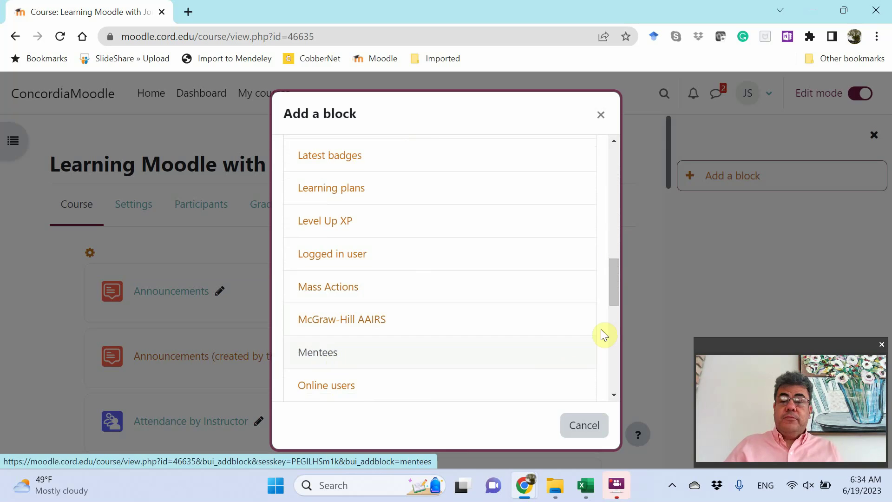
drag(613, 280, 611, 317)
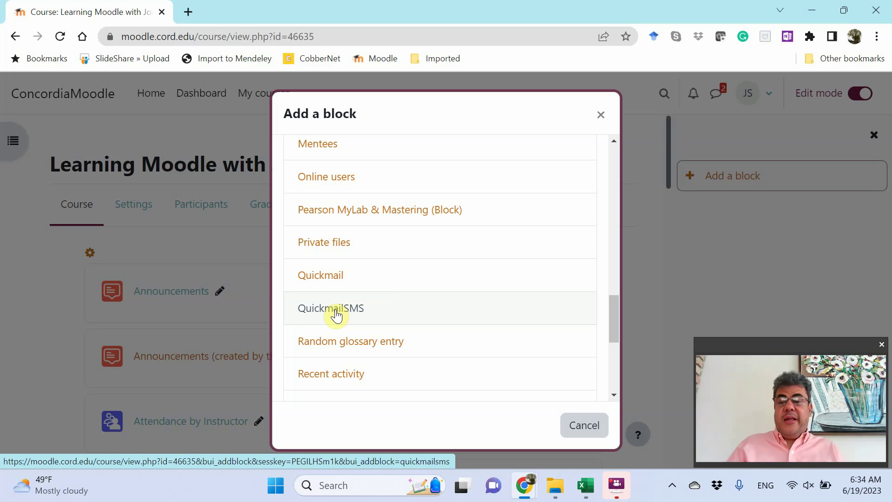
- Add the Quickmail block to the course and switch editing off
click(326, 276)
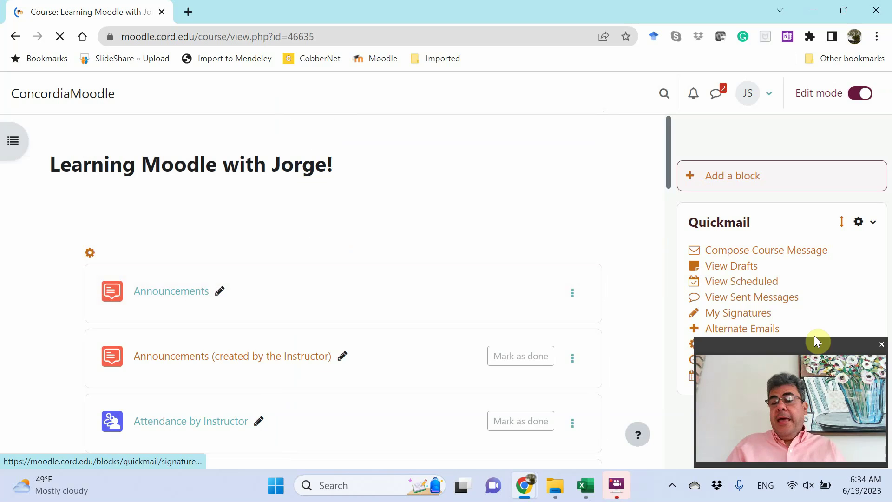
drag(816, 348, 122, 344)
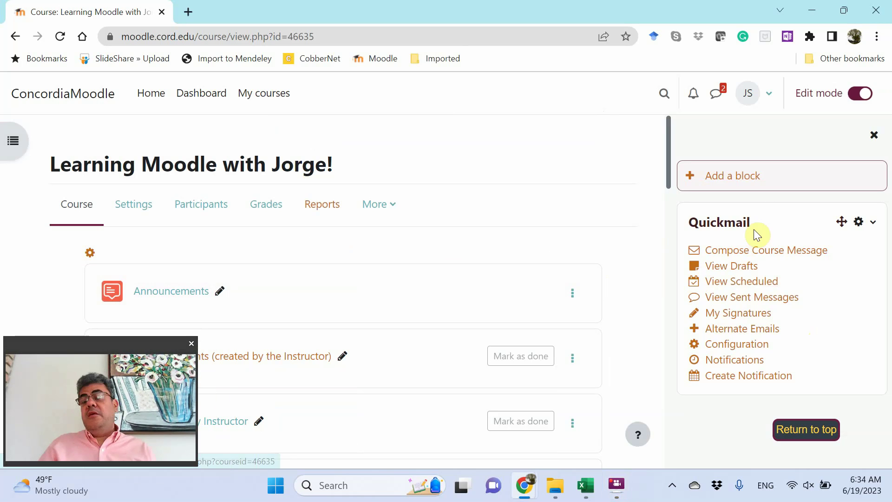
click(857, 94)
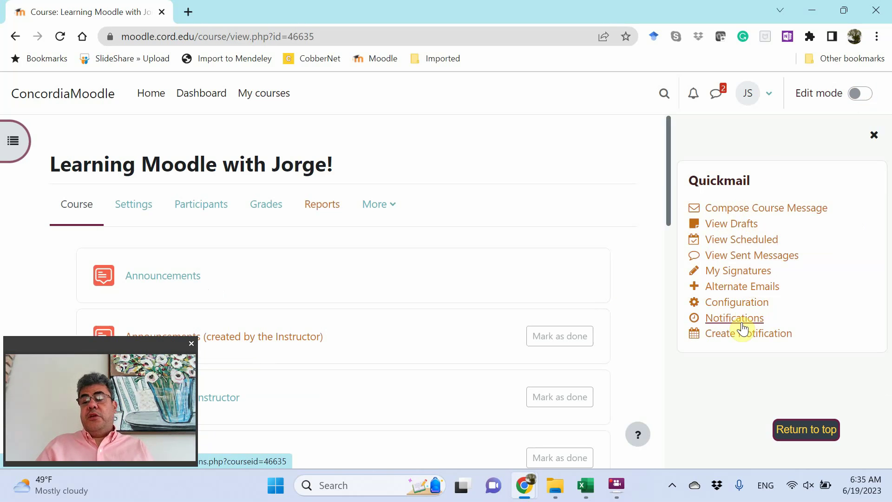
- Start a Quickmail course message addressed to Student (Role)
click(753, 209)
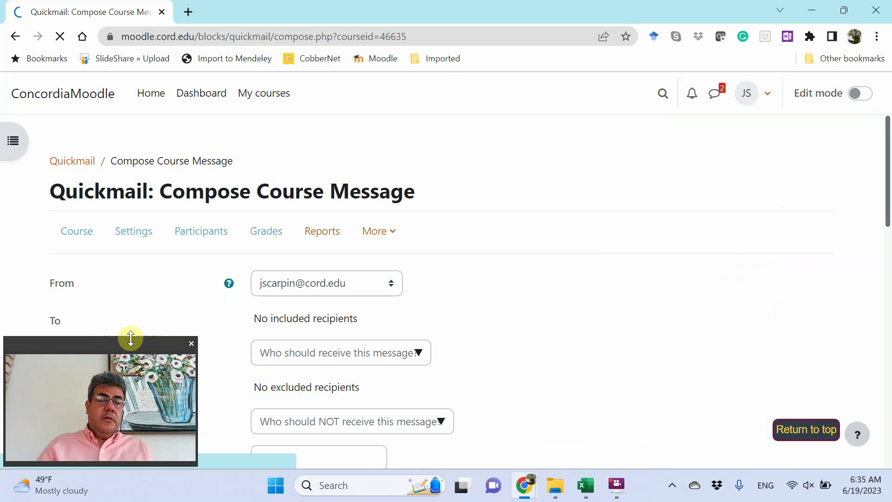
drag(127, 344, 827, 352)
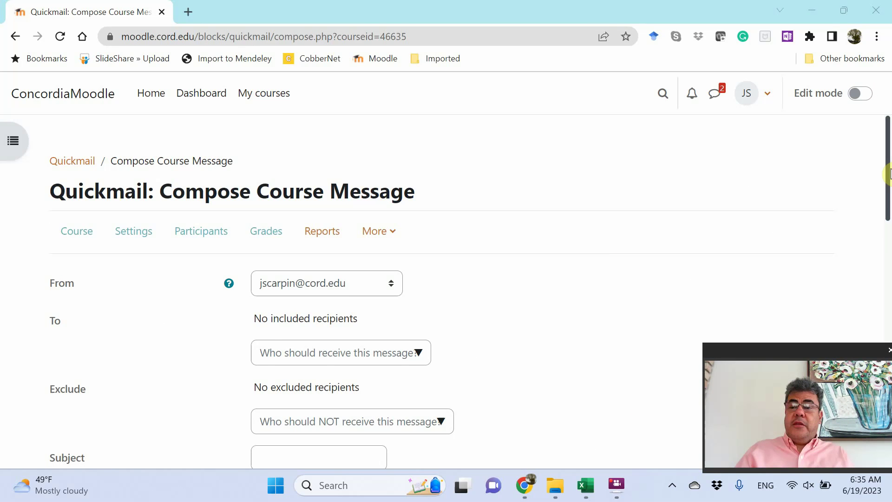
drag(887, 181, 882, 219)
click(387, 194)
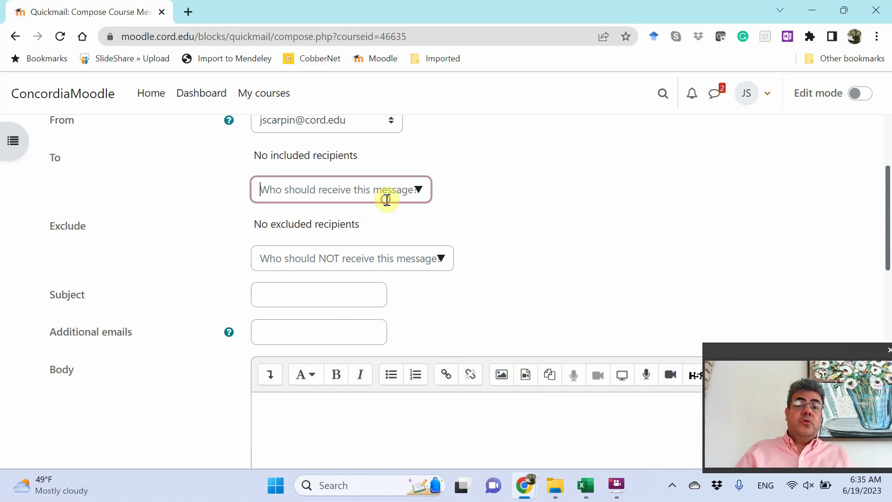
click(421, 191)
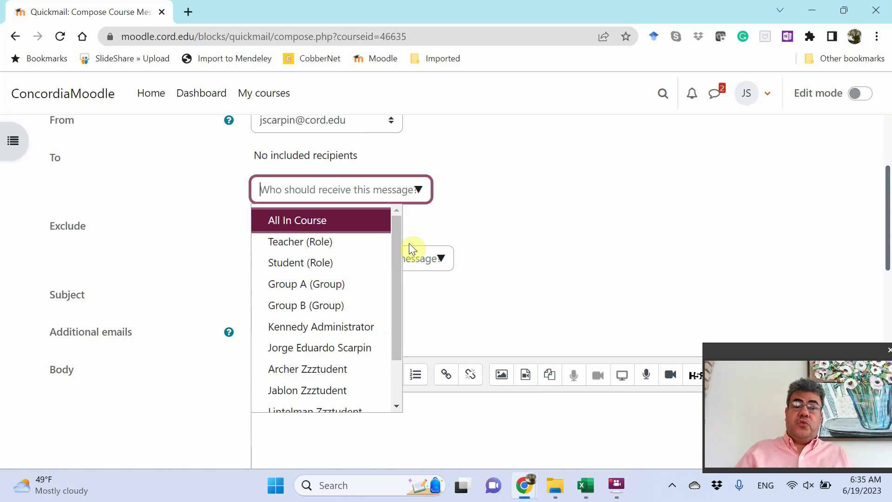
click(308, 269)
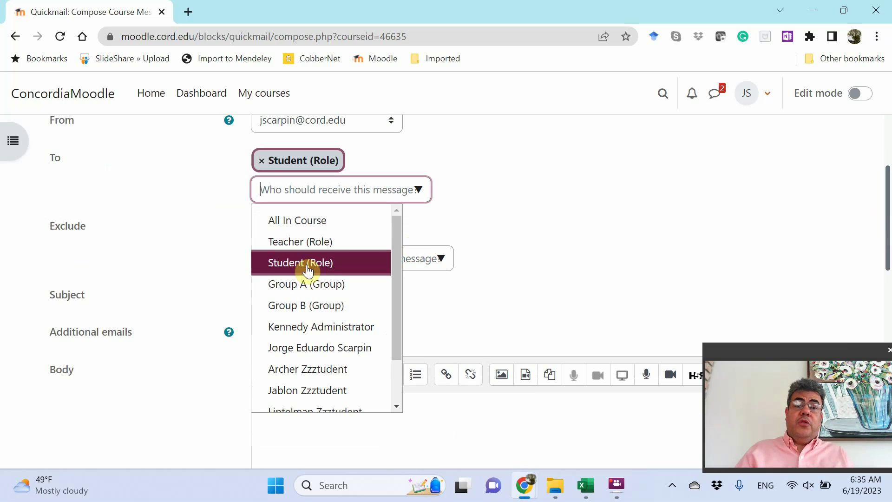
click(518, 236)
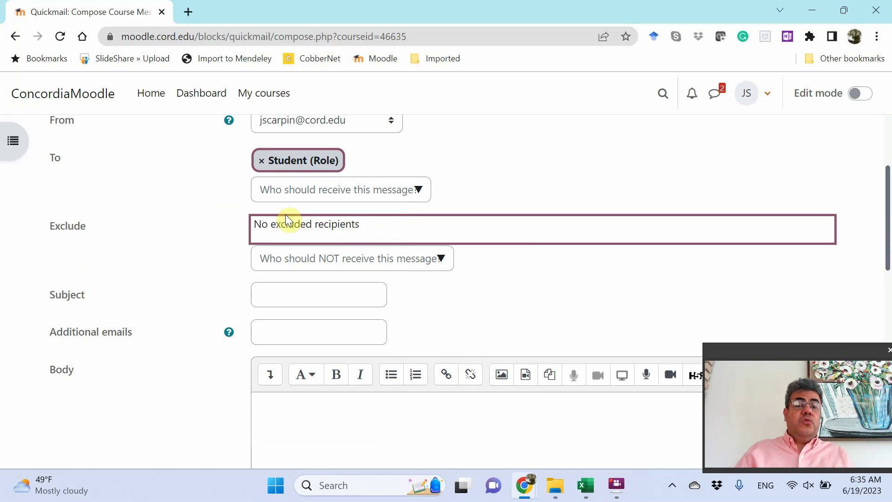
- Enter 'Next Class' as the message subject
click(275, 300)
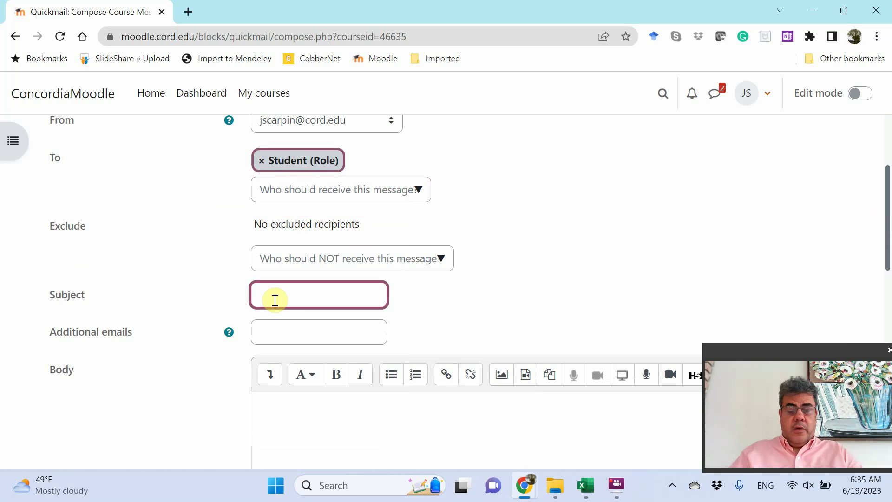
text(Next Class)
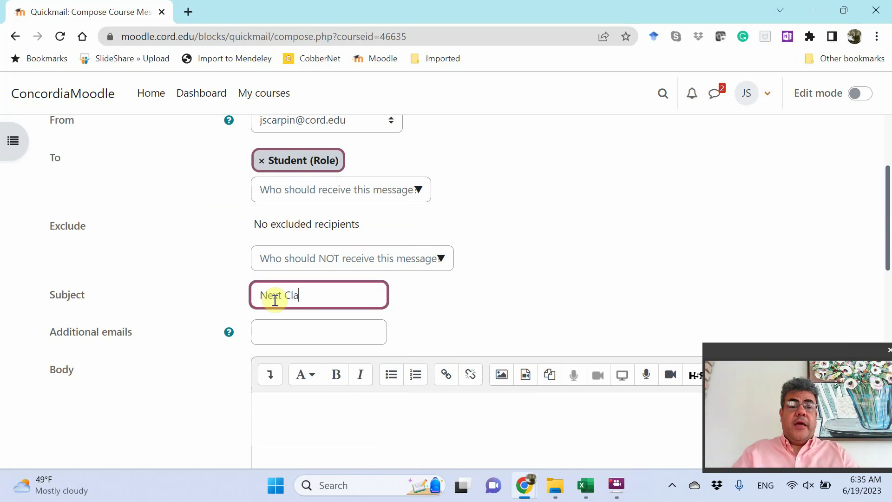
click(305, 337)
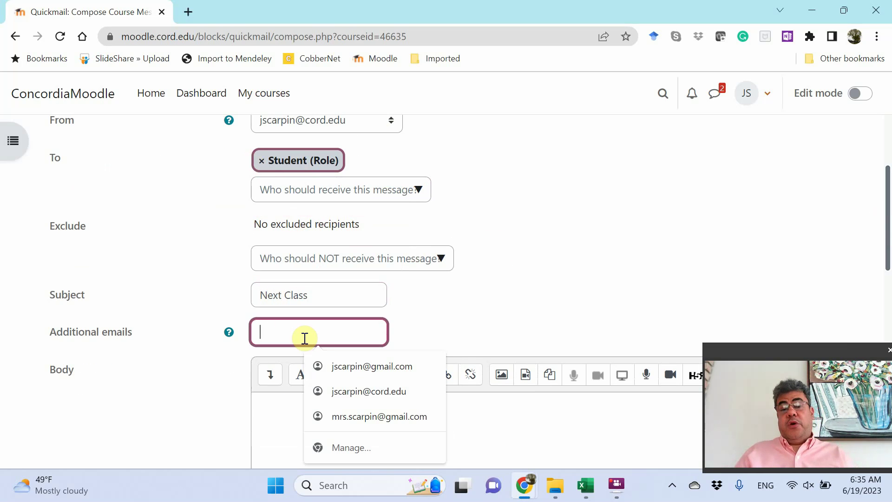
click(450, 302)
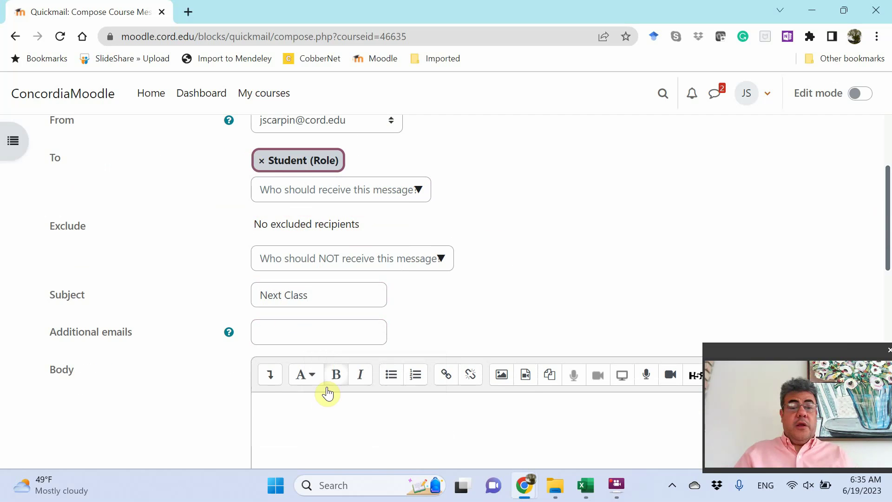
- Write the body 'Hello, there will be no class on Monday.' with the sign-off 'Best,'
click(304, 403)
text(Hello)
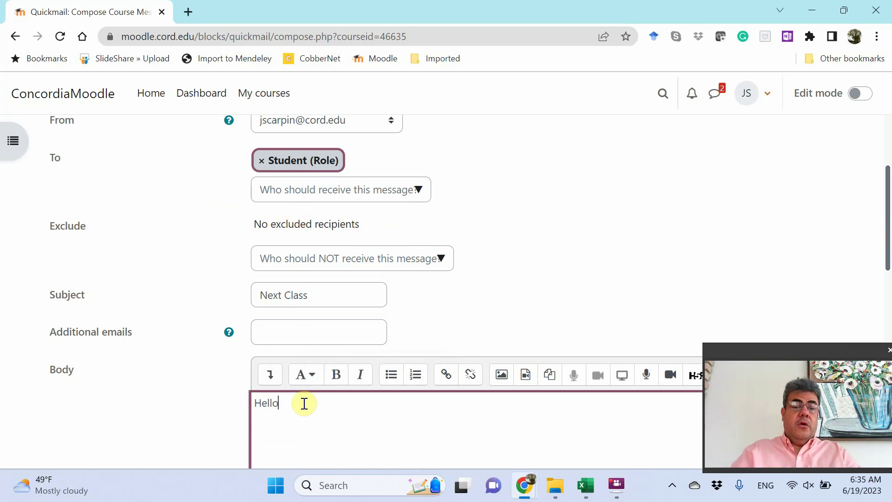
text(, there will be )
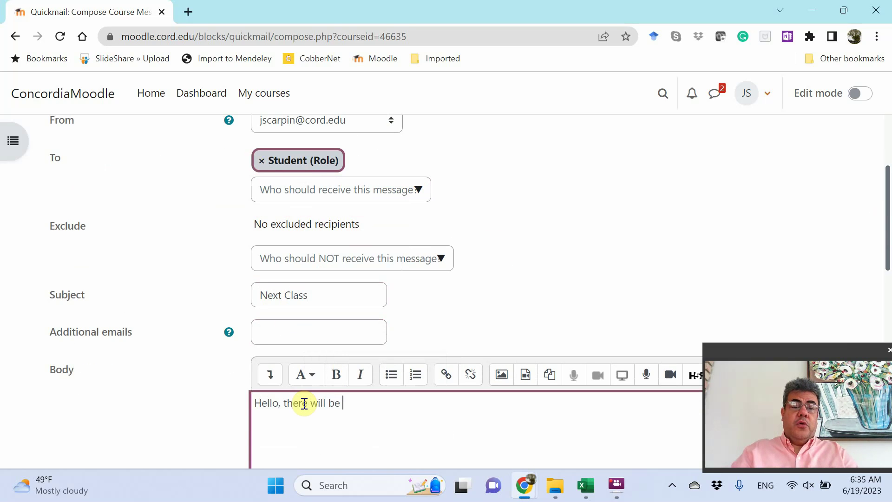
text(no class on Modnay.)
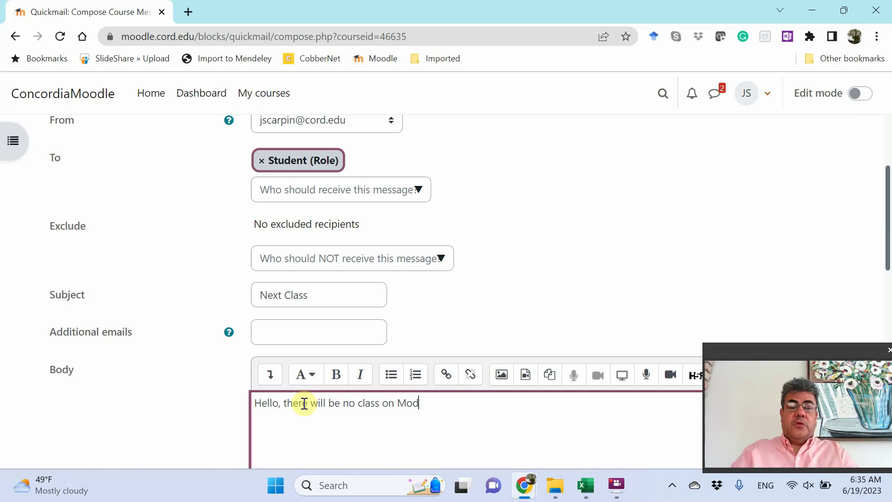
key(BackSpace)
key(BackSpace)
key(BackSpace)
key(BackSpace)
key(BackSpace)
text(nday)
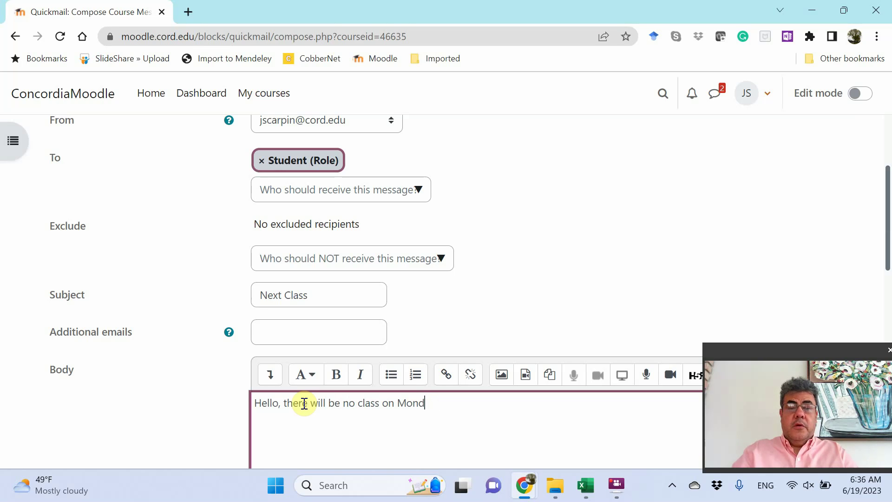
text(.)
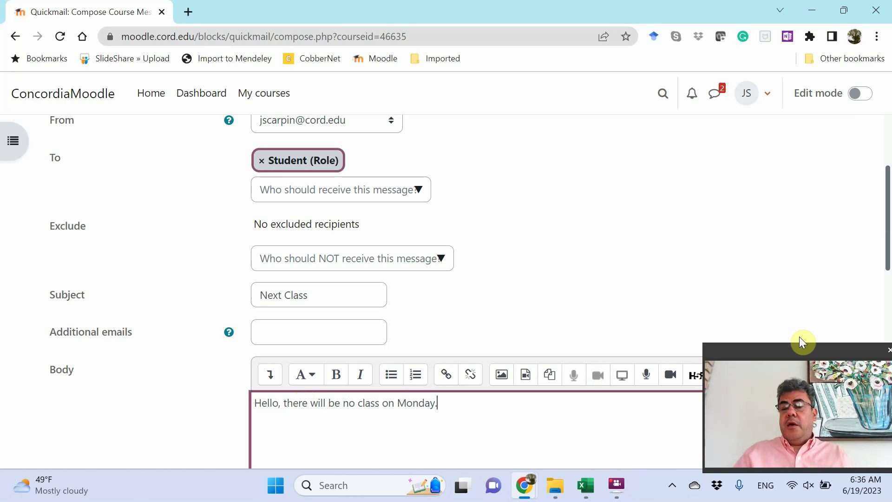
key(Return)
key(Return)
text(Be)
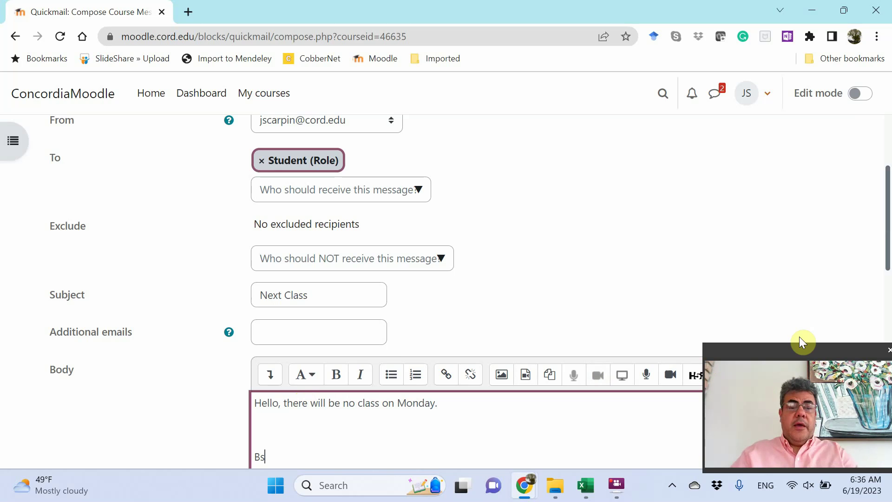
text(st,)
key(Return)
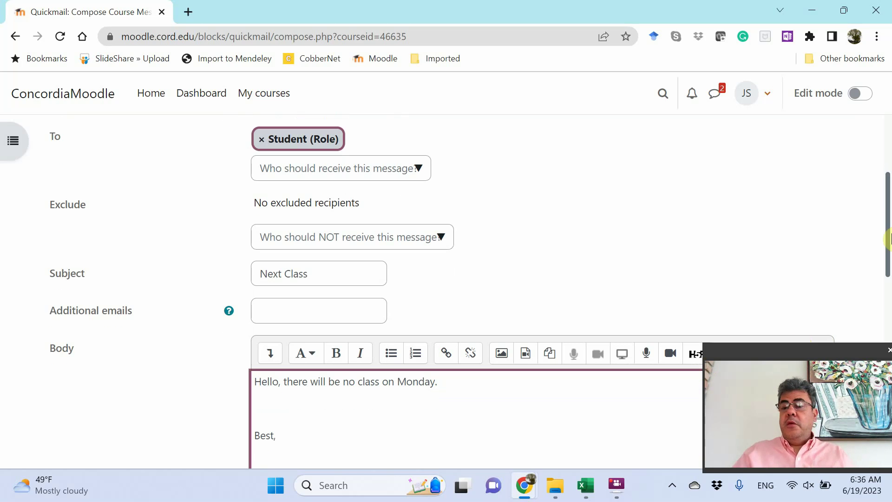
- Schedule the message for 06:30 on 26 June 2023 and send it
mouse_move(888, 204)
mouse_down()
mouse_move(885, 327)
mouse_move(868, 371)
mouse_move(874, 410)
mouse_up()
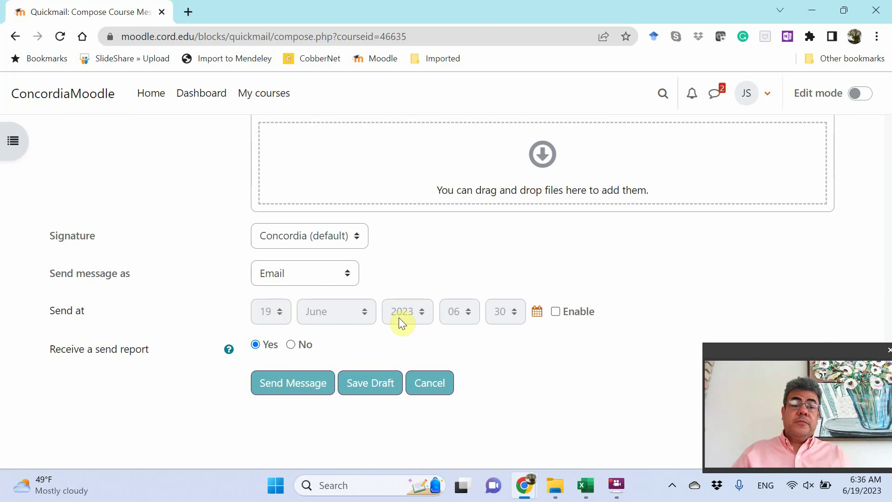
click(555, 311)
click(538, 316)
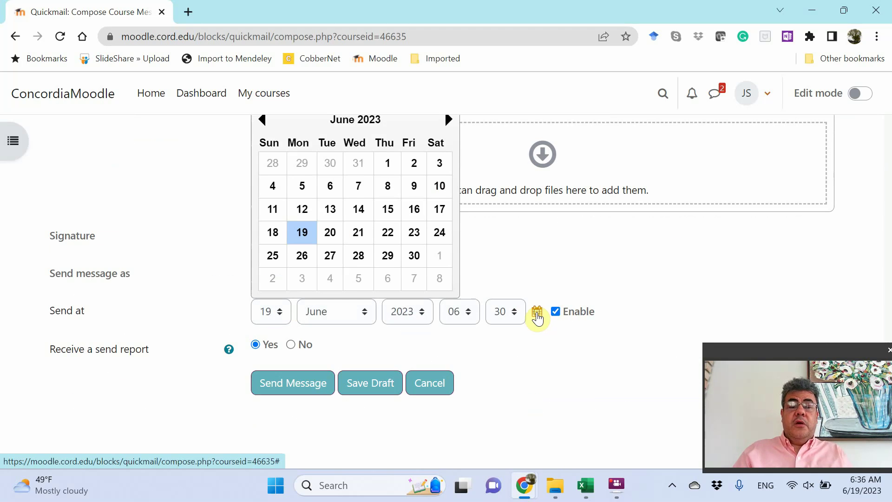
click(302, 256)
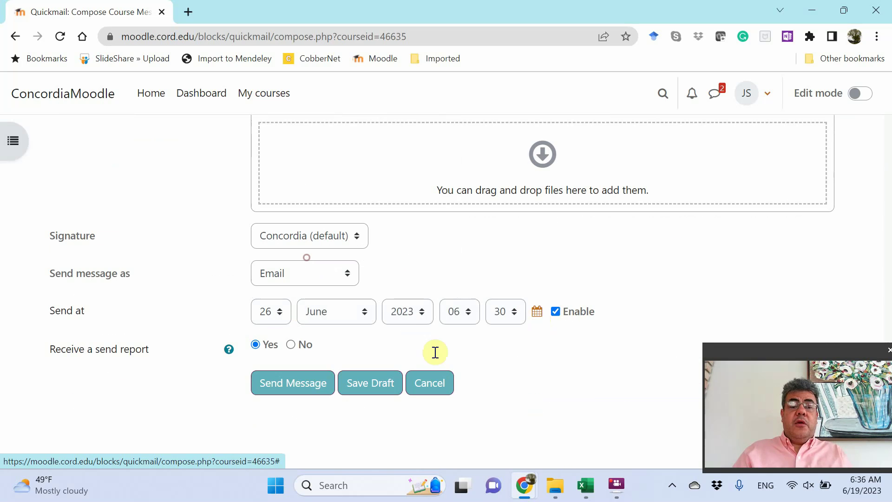
click(302, 388)
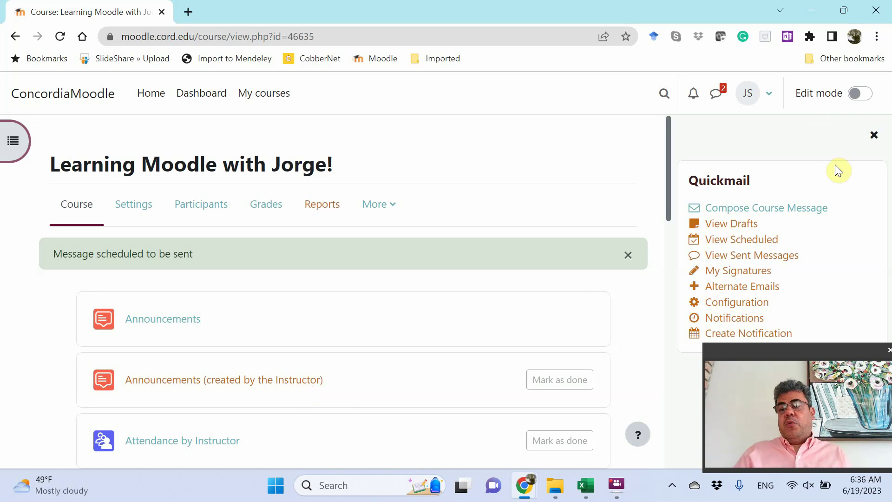
- Close and reopen the block drawer, confirming the Quickmail block remains beside the scheduled notice
click(874, 137)
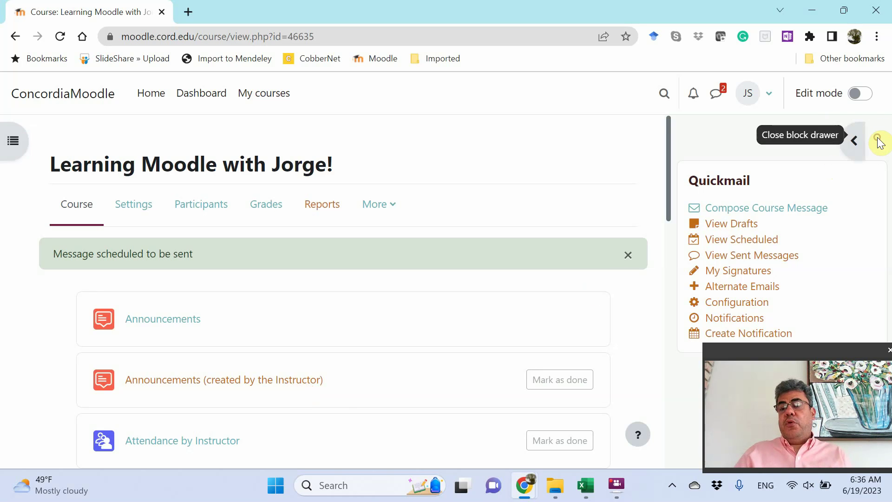
click(853, 141)
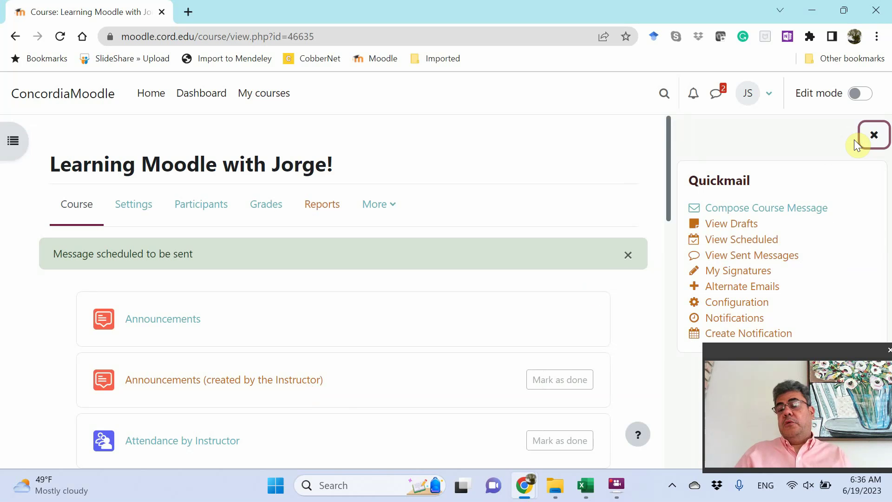